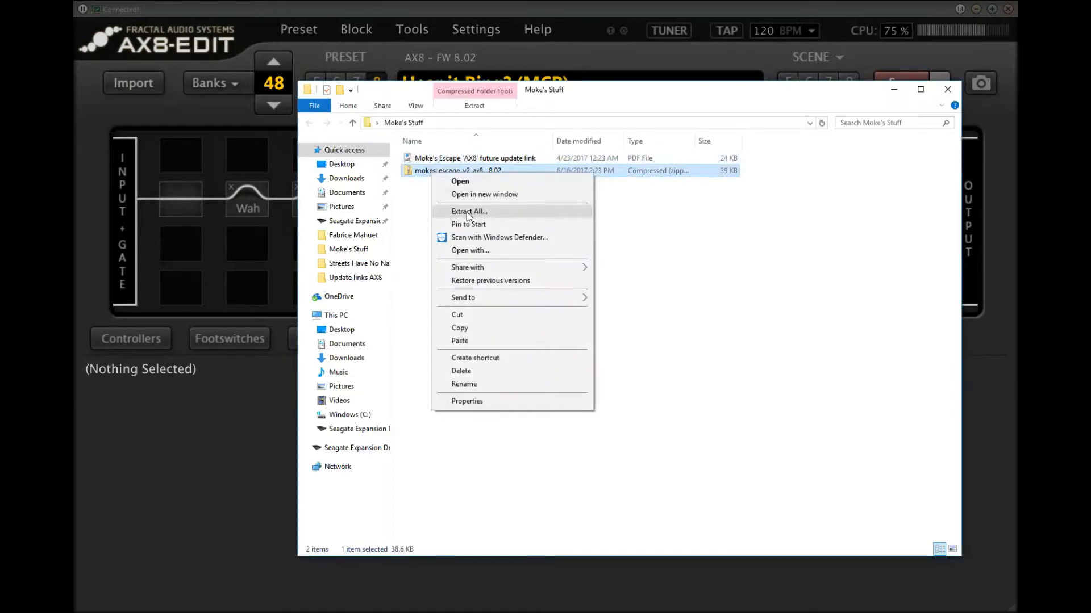
# - Extract the mokes_escape_v2_ax8__8.02_ archive to its suggested folder inside Moke's Stuff and close the window showing the extracted files
pyautogui.click(466, 213)
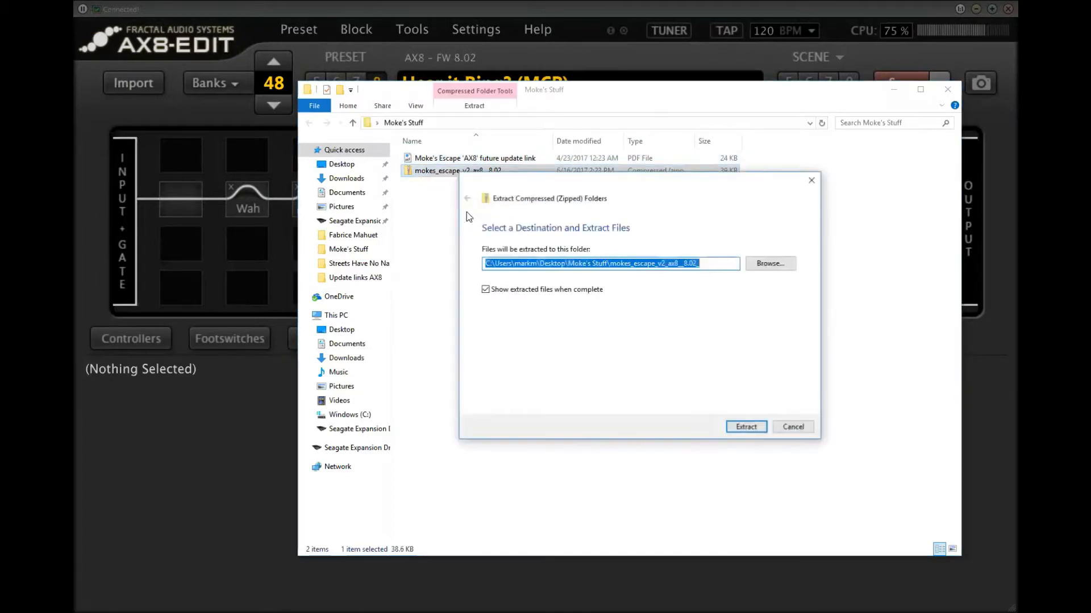
pyautogui.click(749, 428)
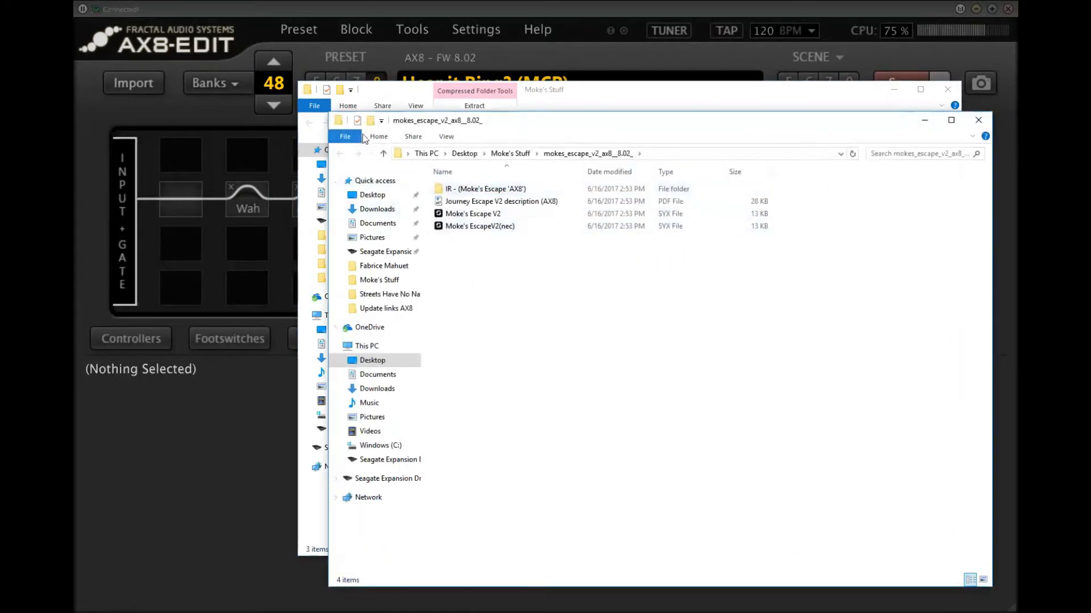
pyautogui.click(978, 121)
# - Examine the contents of the extracted mokes_escape_v2_ax8__8.02_ folder and its IR subfolder, and close the file window
pyautogui.click(426, 160)
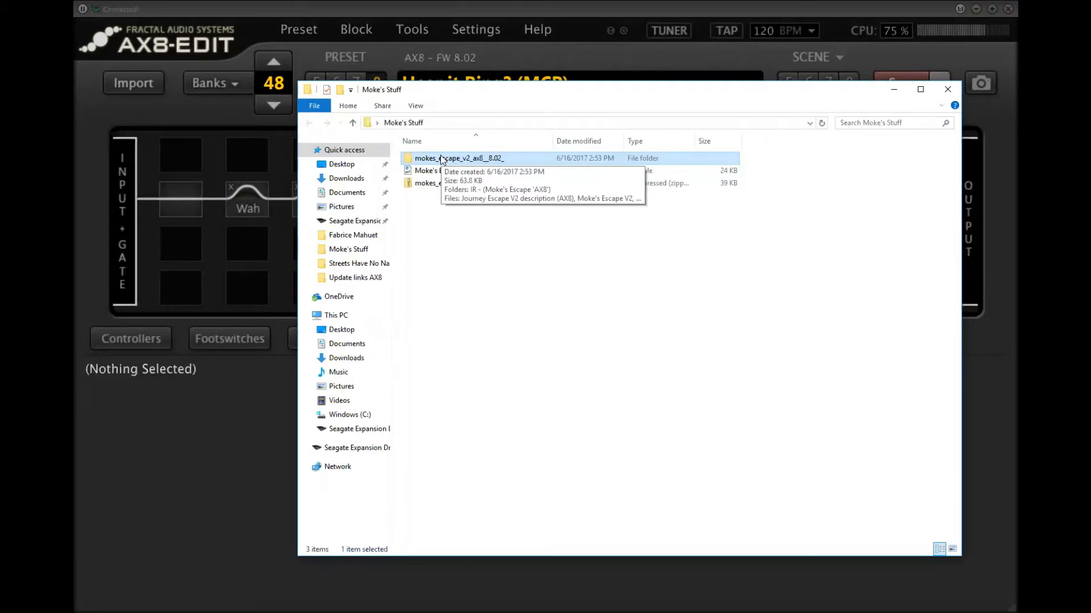
pyautogui.doubleClick(454, 161)
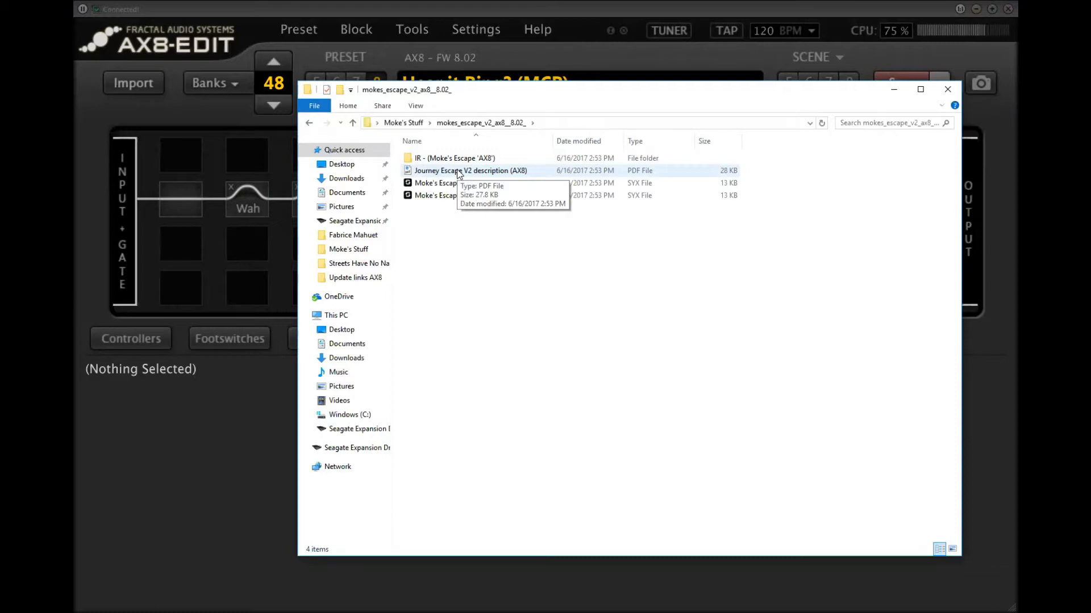
pyautogui.click(461, 159)
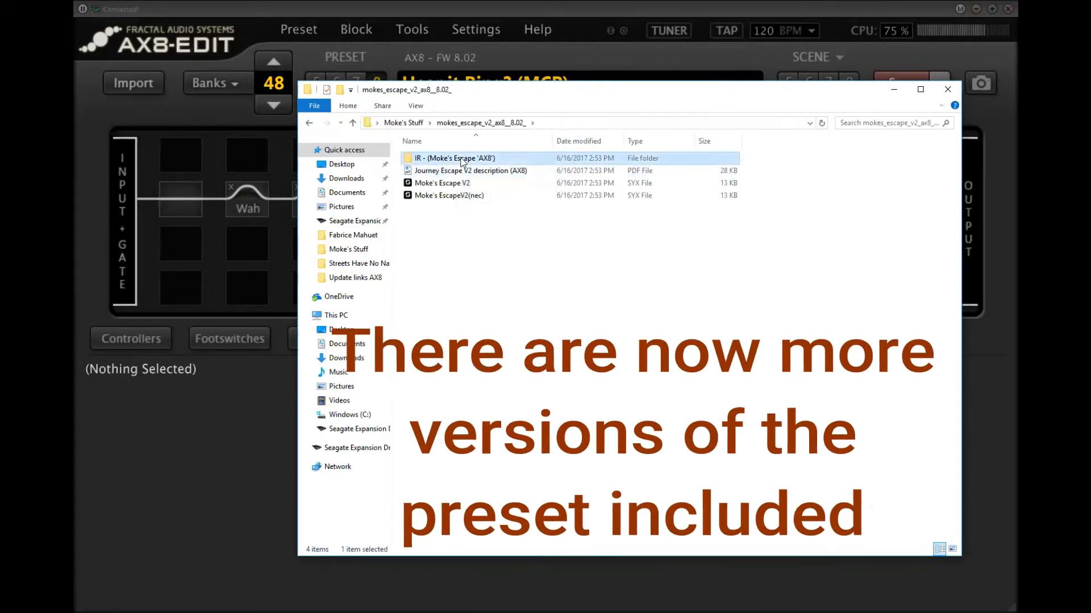
pyautogui.doubleClick(461, 159)
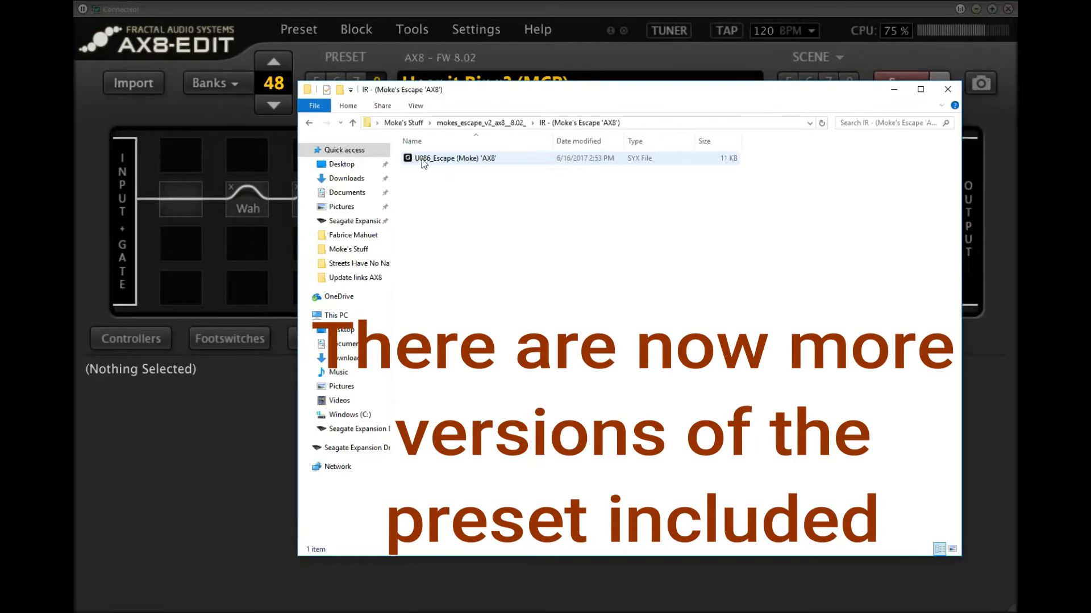
pyautogui.click(353, 122)
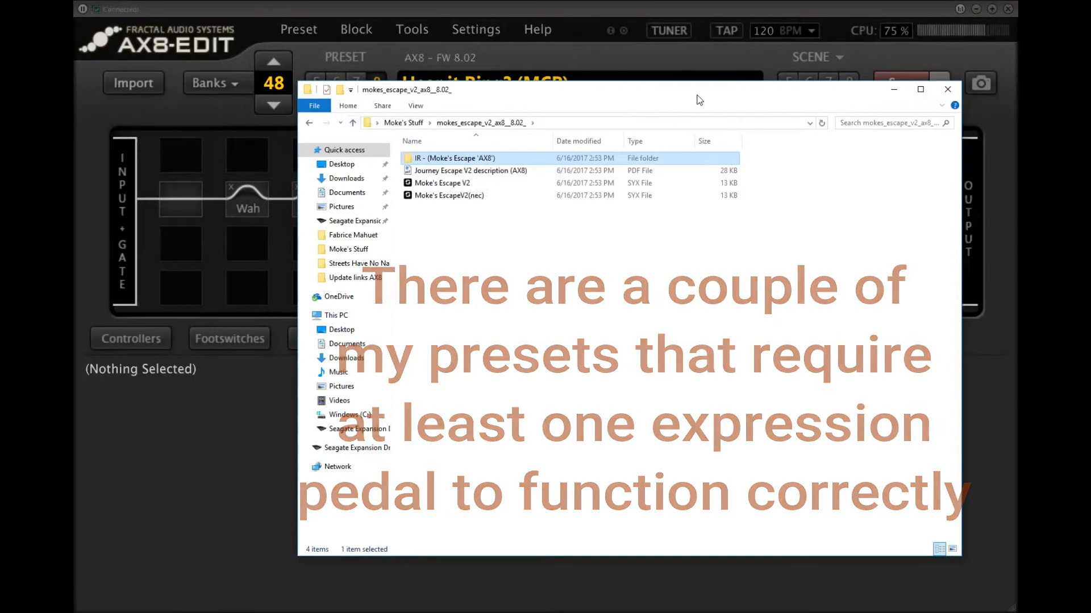
pyautogui.click(947, 89)
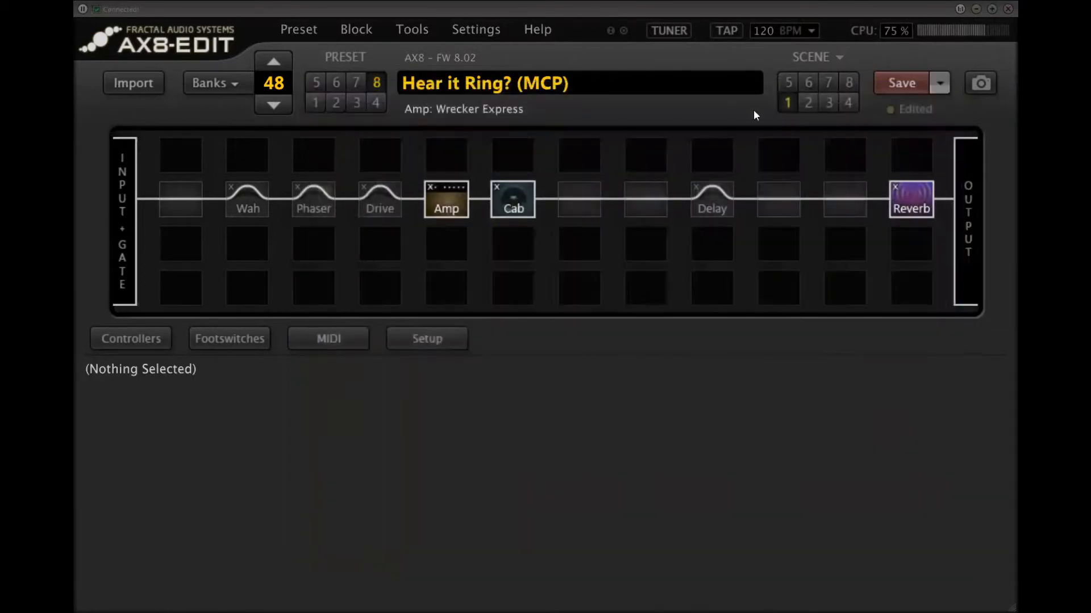
# - Select the empty preset slot 48-4 and import Moke's EscapeV2(nec) from the extracted folder in Desktop > Moke's Stuff
pyautogui.click(230, 82)
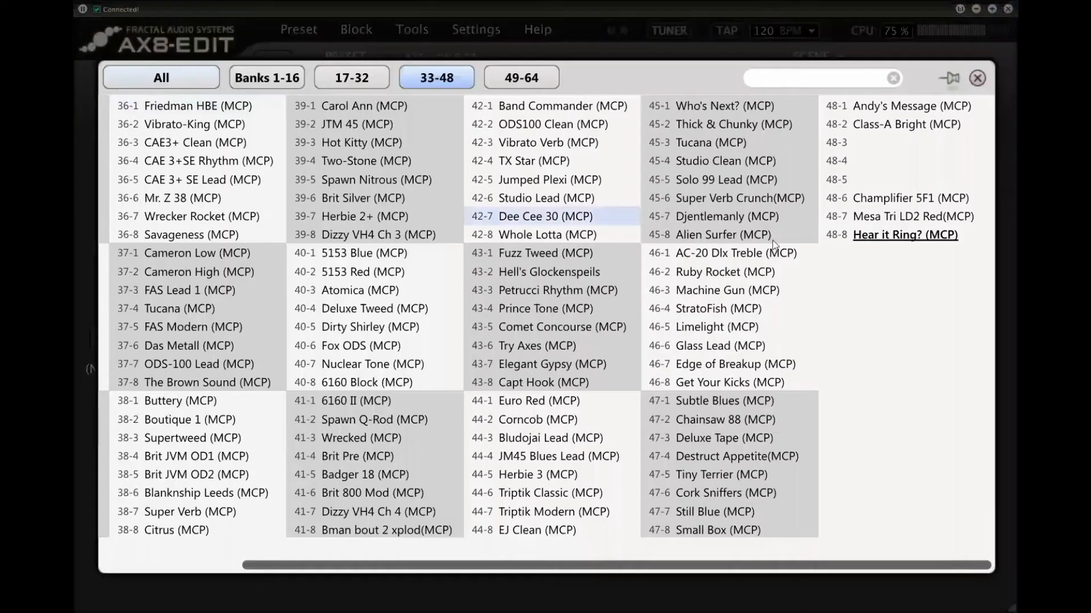
pyautogui.click(859, 162)
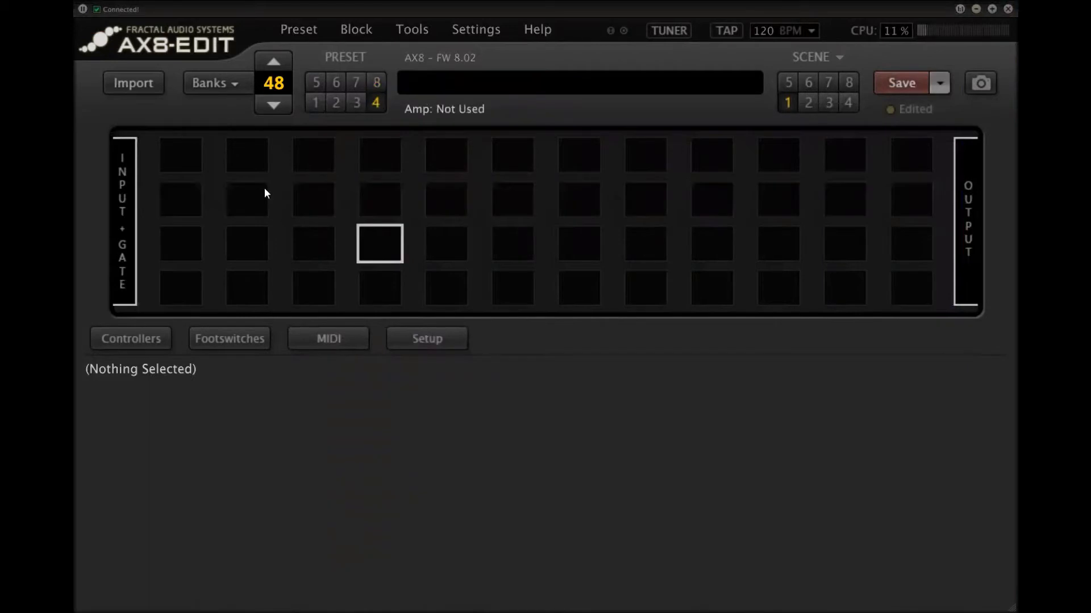
pyautogui.click(145, 84)
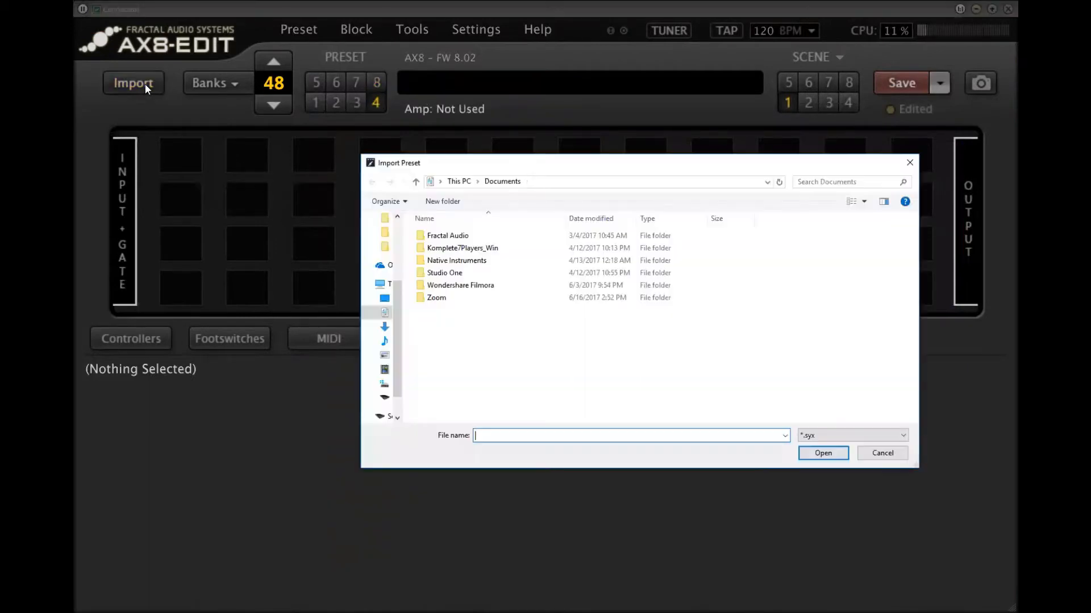
pyautogui.click(416, 182)
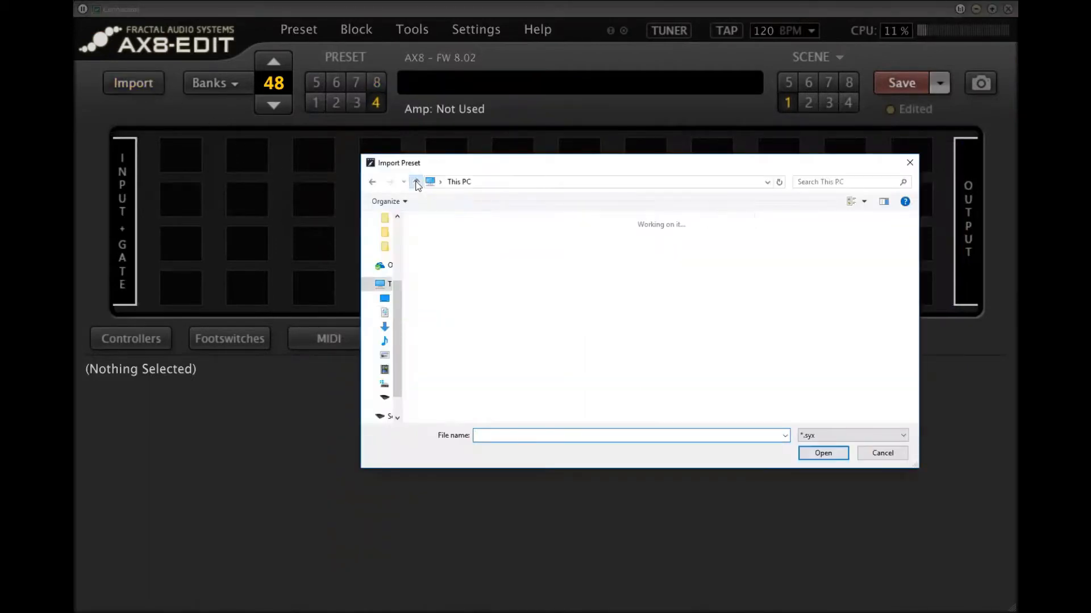
pyautogui.doubleClick(456, 251)
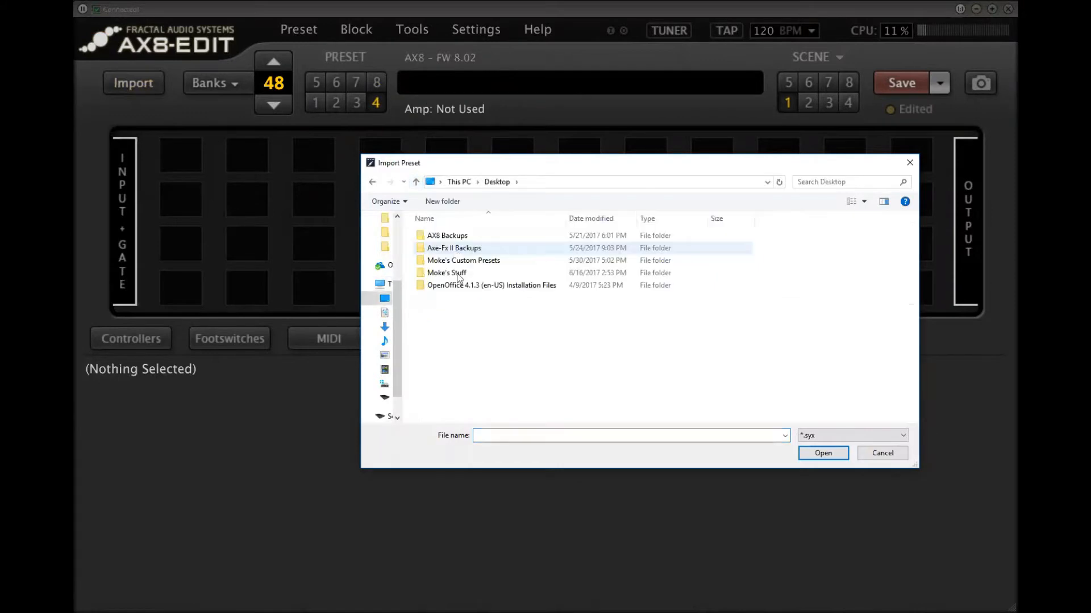
pyautogui.doubleClick(456, 274)
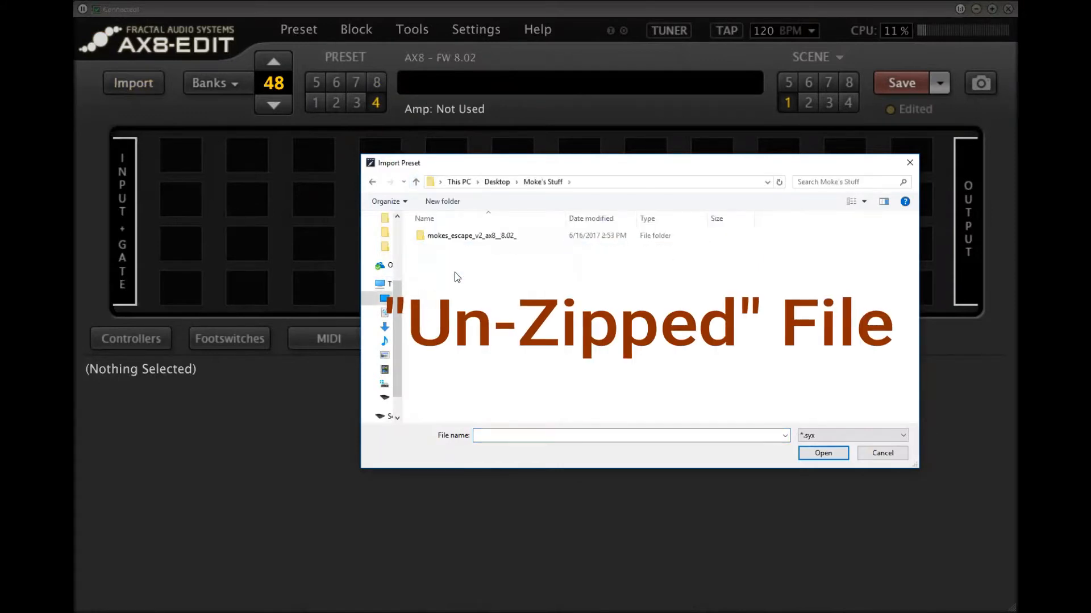
pyautogui.doubleClick(449, 238)
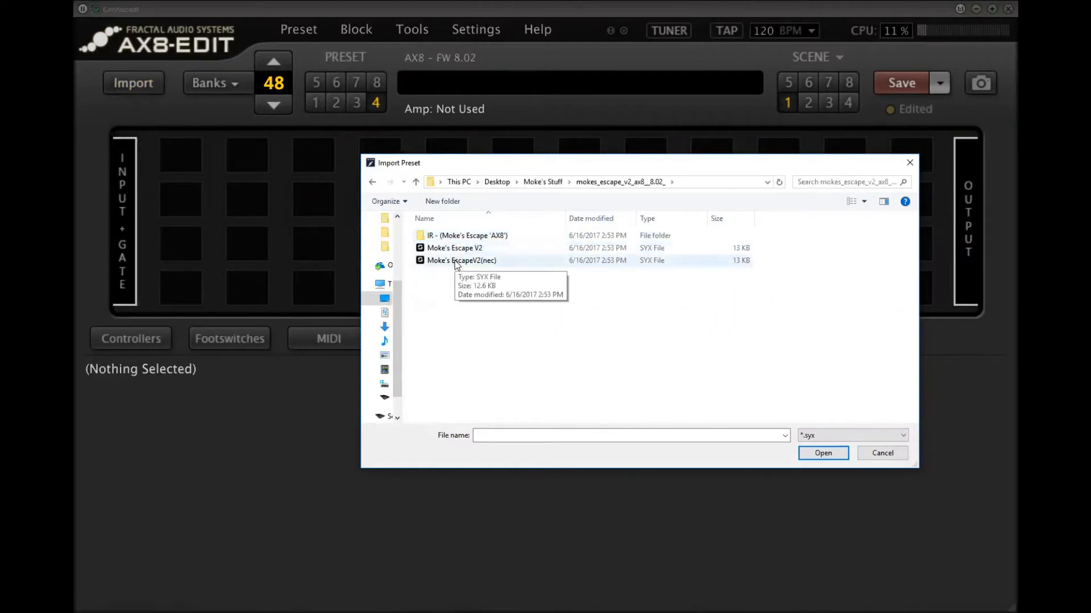
pyautogui.click(455, 261)
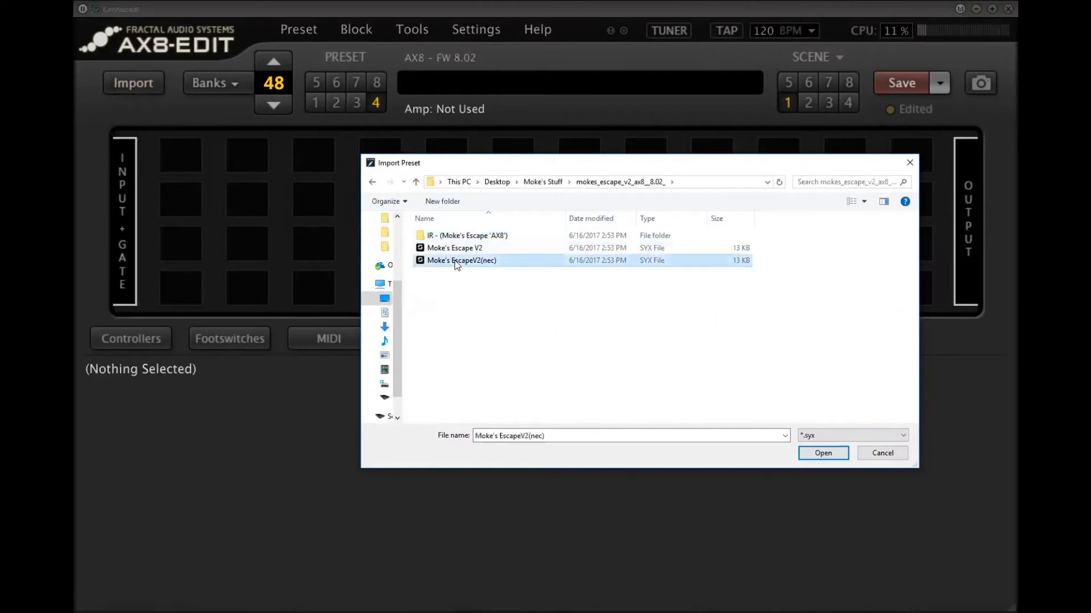
pyautogui.click(822, 454)
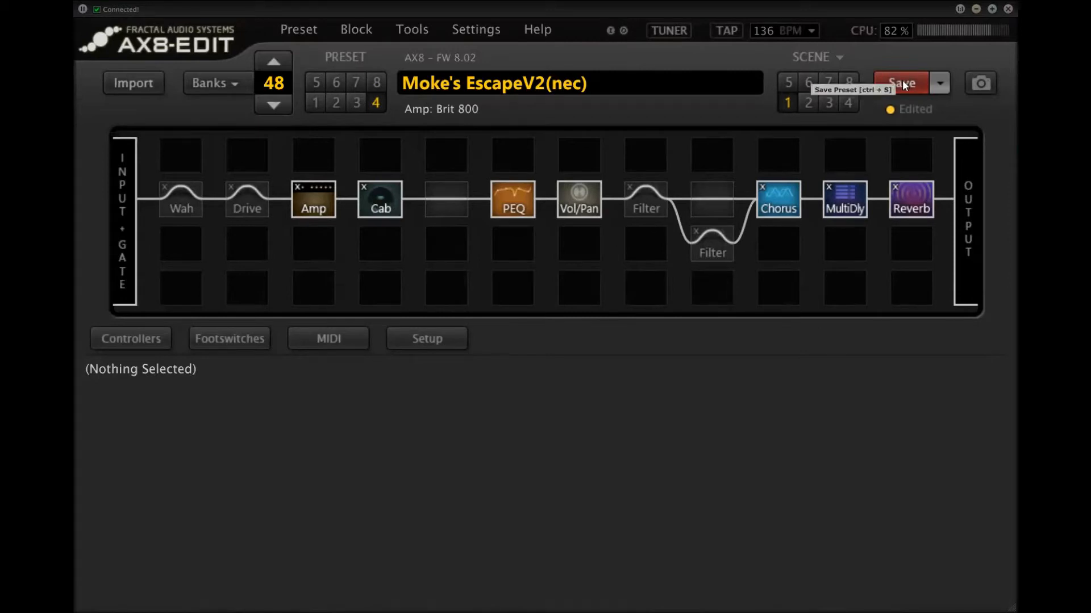
# - Show the Cab block's settings, and launch Axe-Manage Presets, accepting the loss of unsaved changes and the backup warning
pyautogui.click(380, 203)
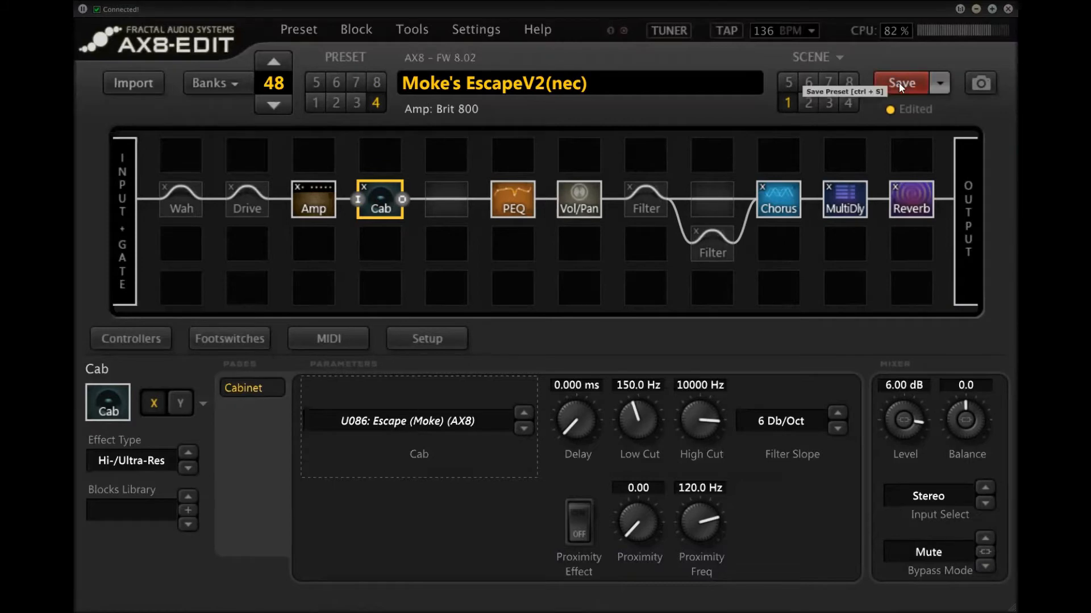
pyautogui.click(418, 32)
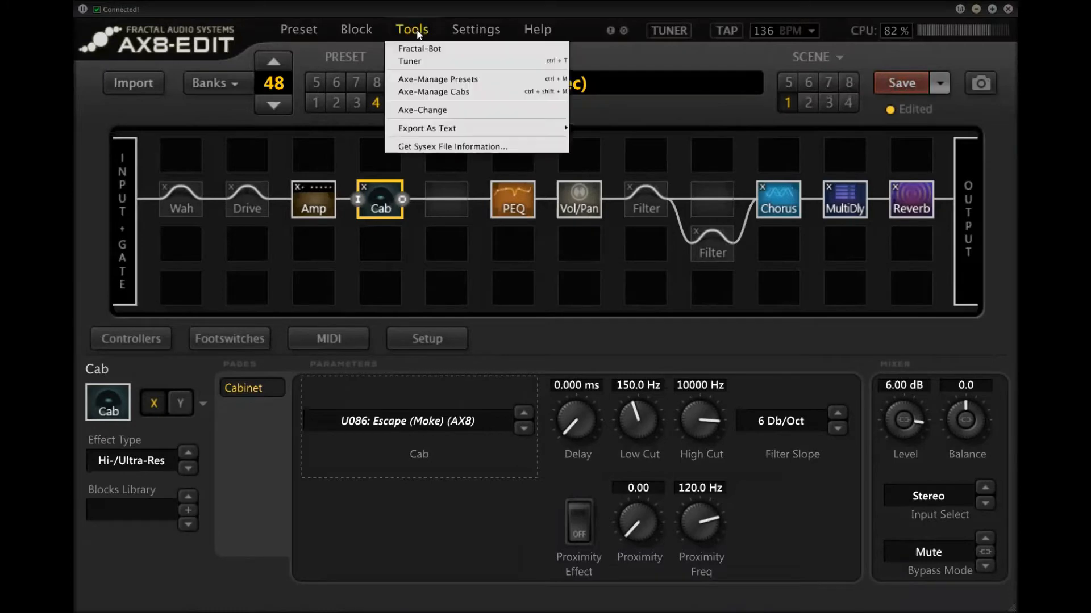
pyautogui.click(438, 80)
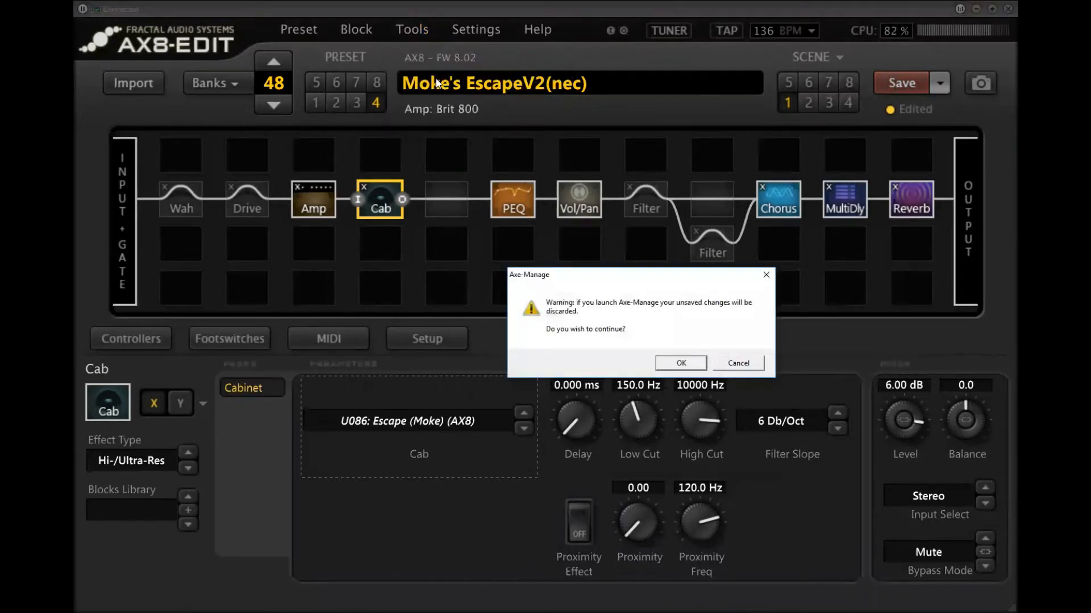
pyautogui.click(681, 363)
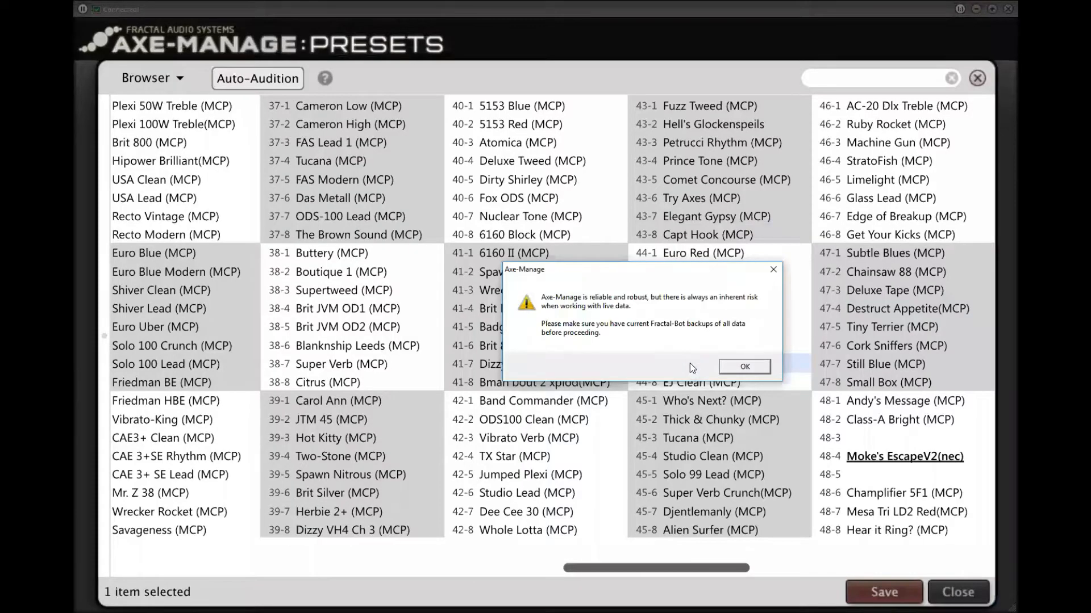
pyautogui.click(744, 368)
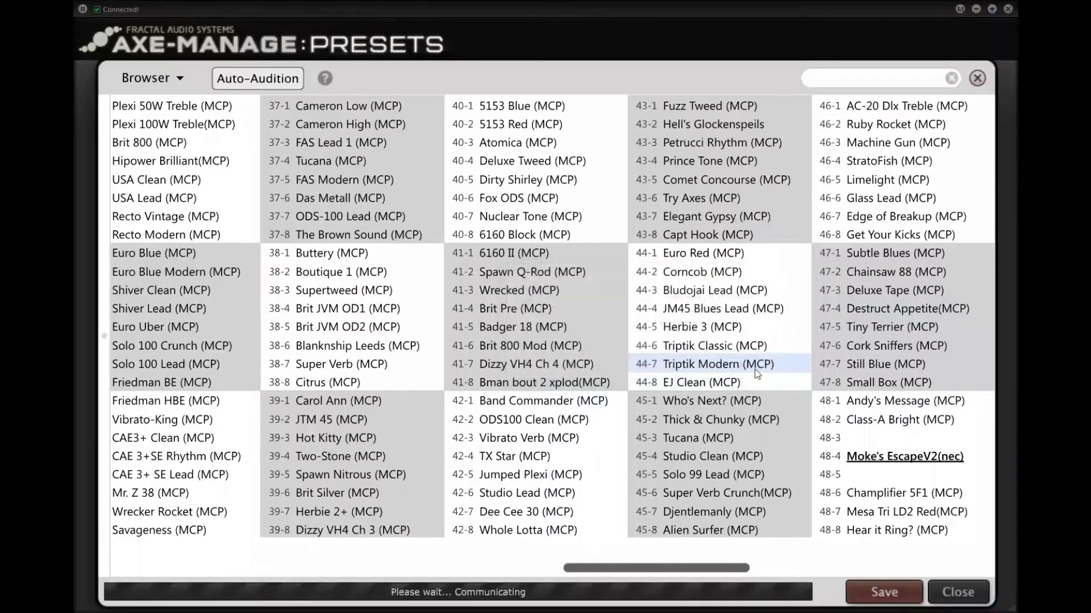
# - Replace the preset in slot 48-4 with the Moke's Escape V2 file from the extracted folder, save the change and close the preset manager
pyautogui.rightClick(863, 462)
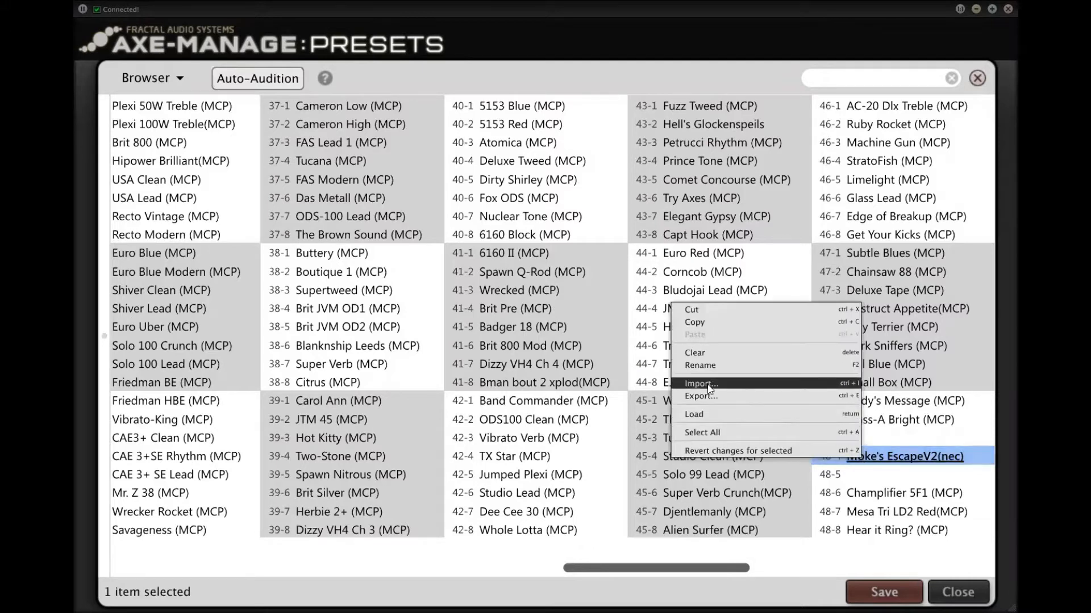
pyautogui.click(805, 381)
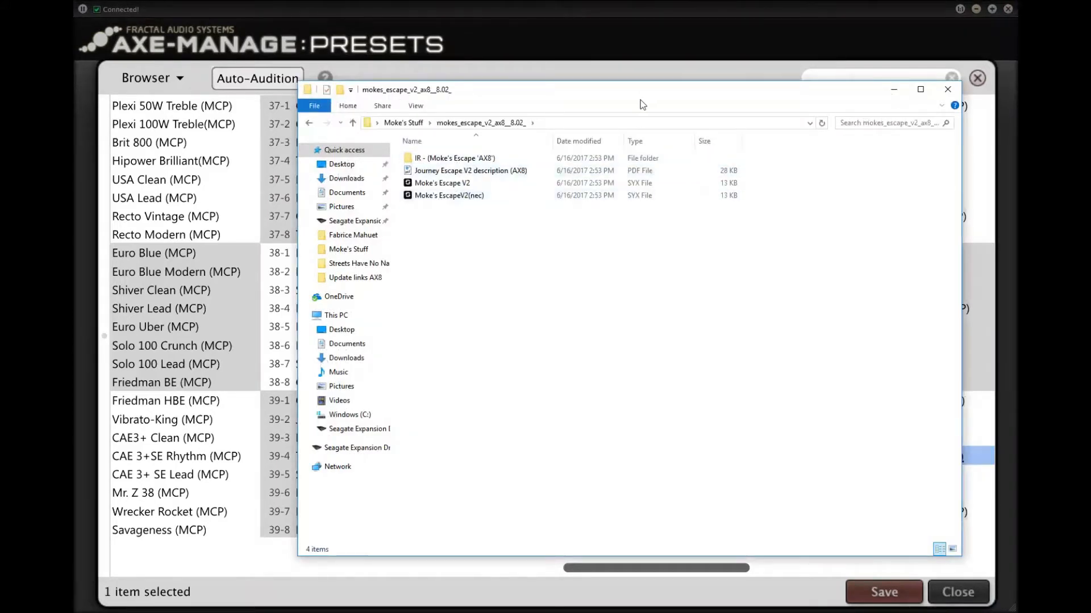
pyautogui.moveTo(615, 93); pyautogui.dragTo(354, 24)
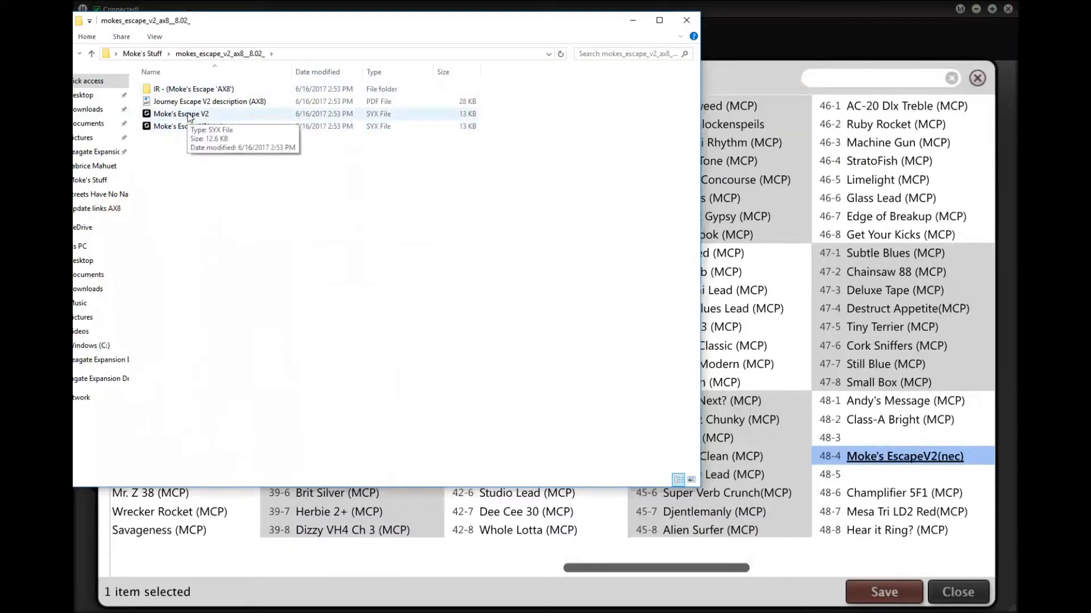
pyautogui.moveTo(187, 116)
pyautogui.mouseDown()
pyautogui.moveTo(755, 364)
pyautogui.moveTo(894, 458)
pyautogui.mouseUp()
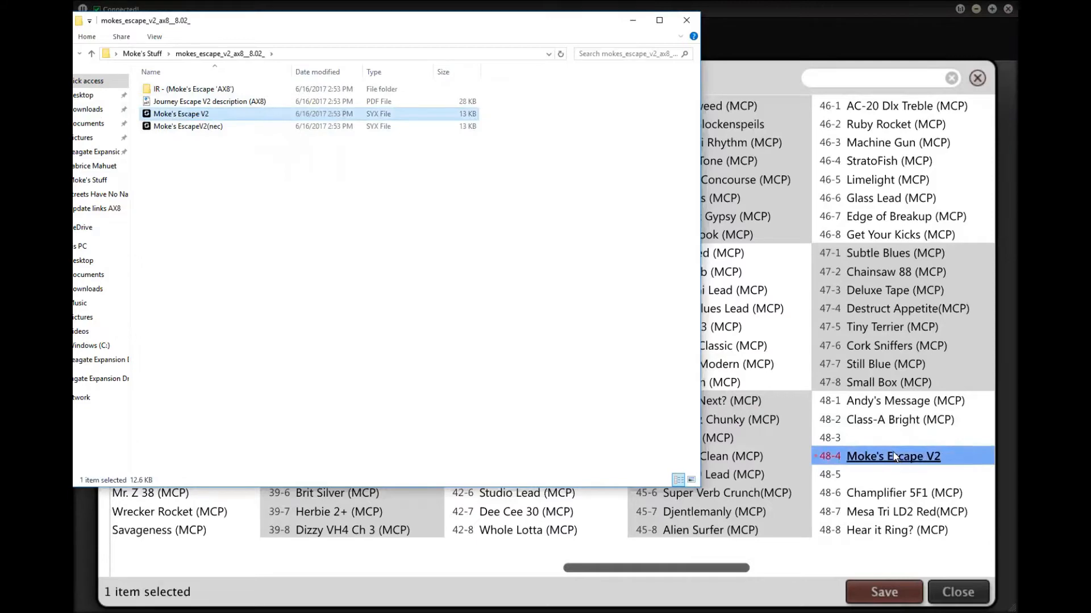
pyautogui.click(895, 597)
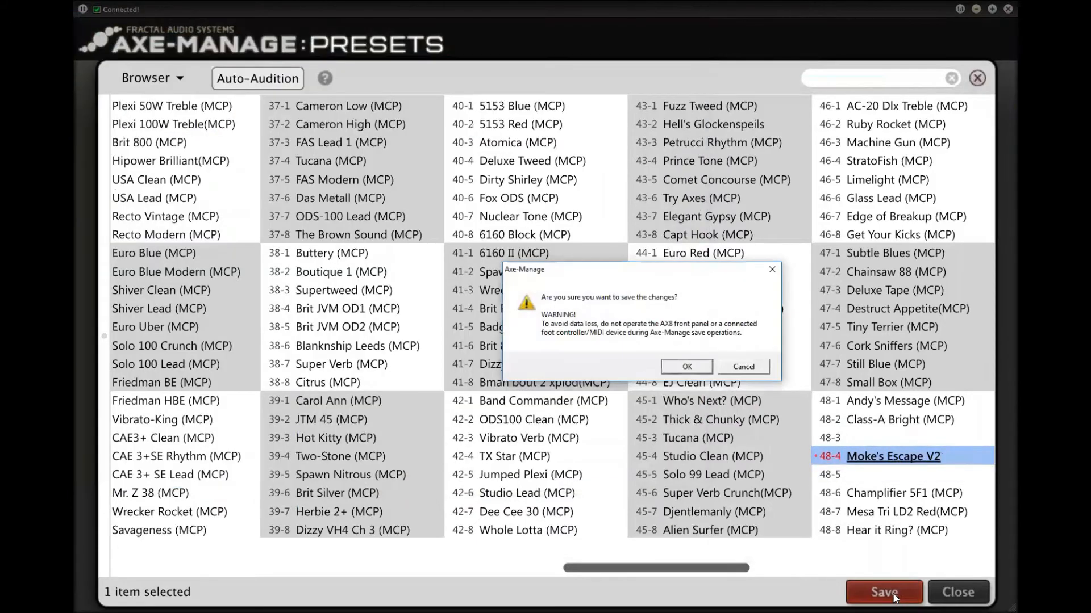
pyautogui.click(688, 367)
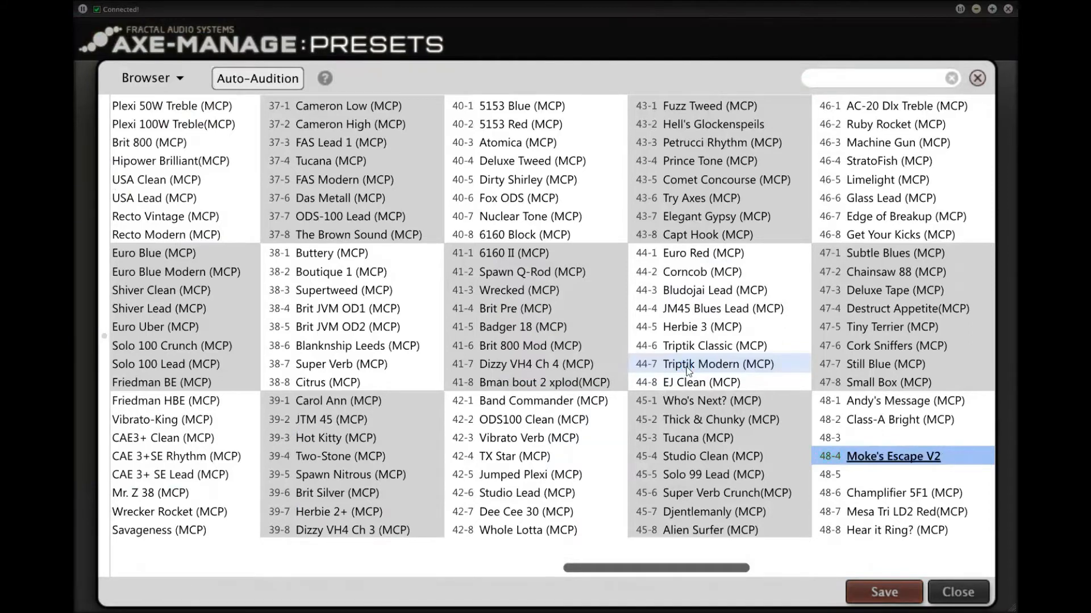
pyautogui.click(954, 593)
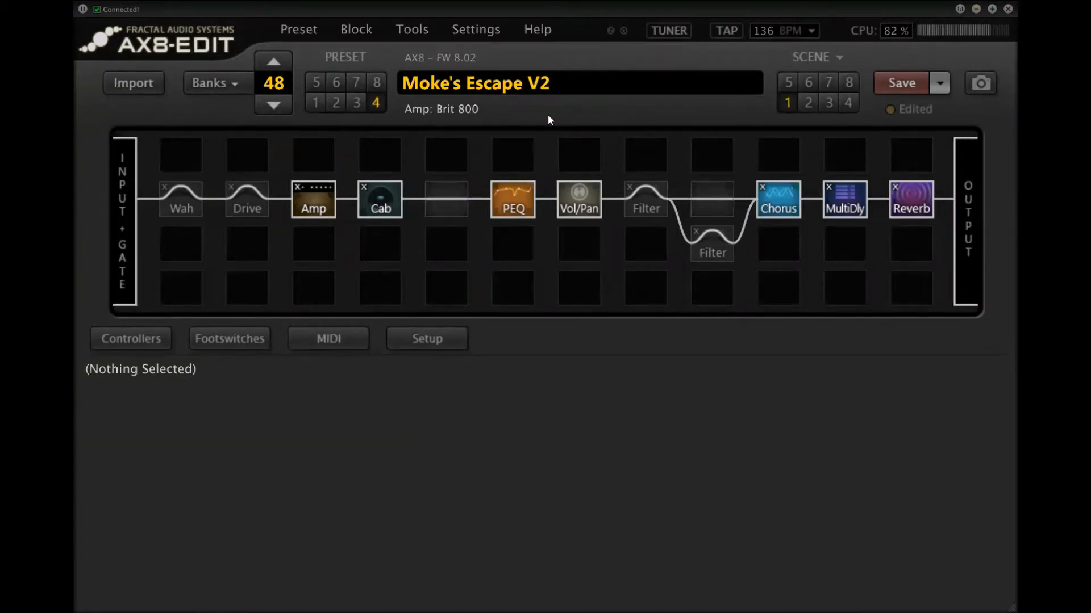
# - Launch Axe-Manage Cabs, accept the backup warning and locate user cab slot U086
pyautogui.click(483, 33)
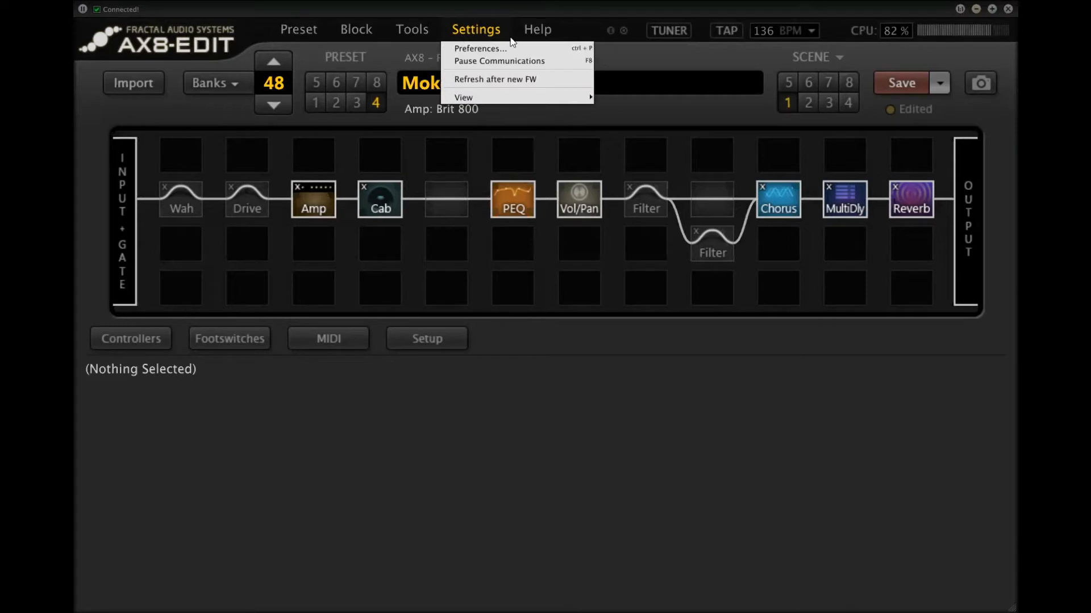
pyautogui.moveTo(427, 33)
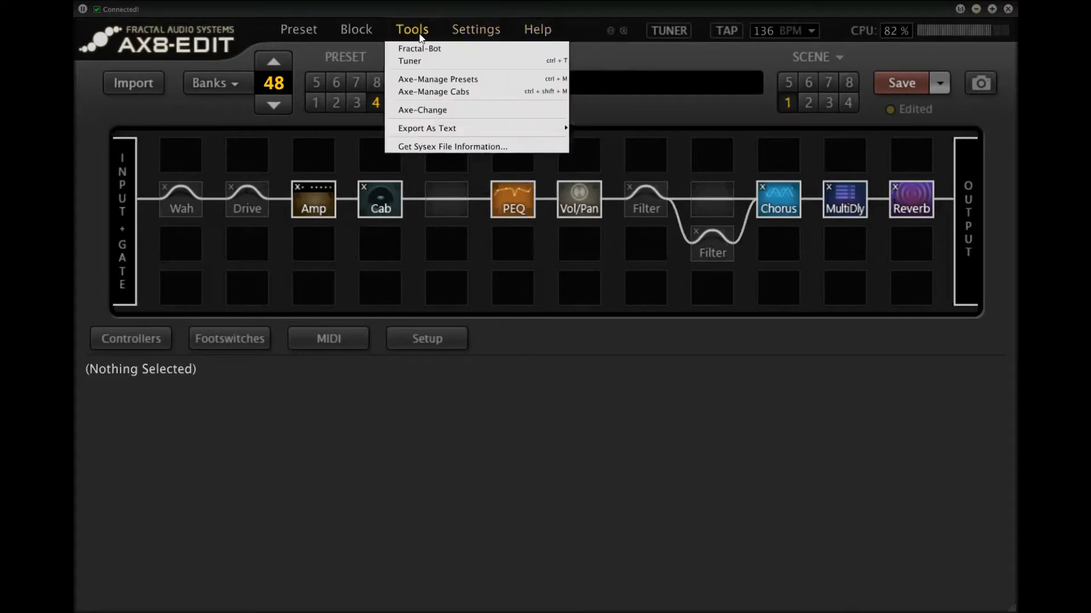
pyautogui.click(430, 92)
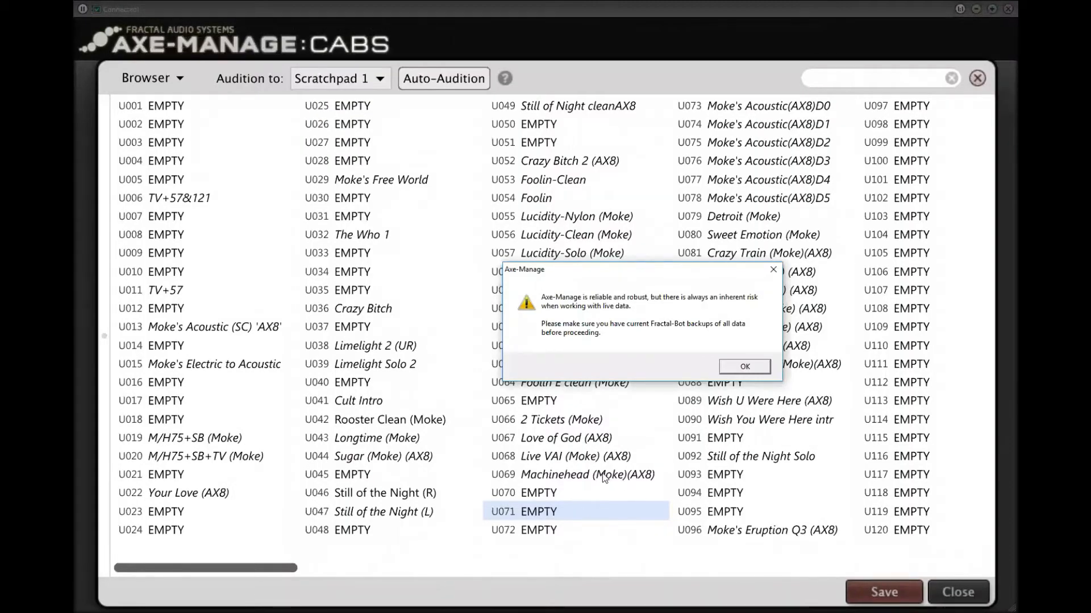
pyautogui.hscroll(4, 587, 475)
pyautogui.hscroll(2, 515, 461)
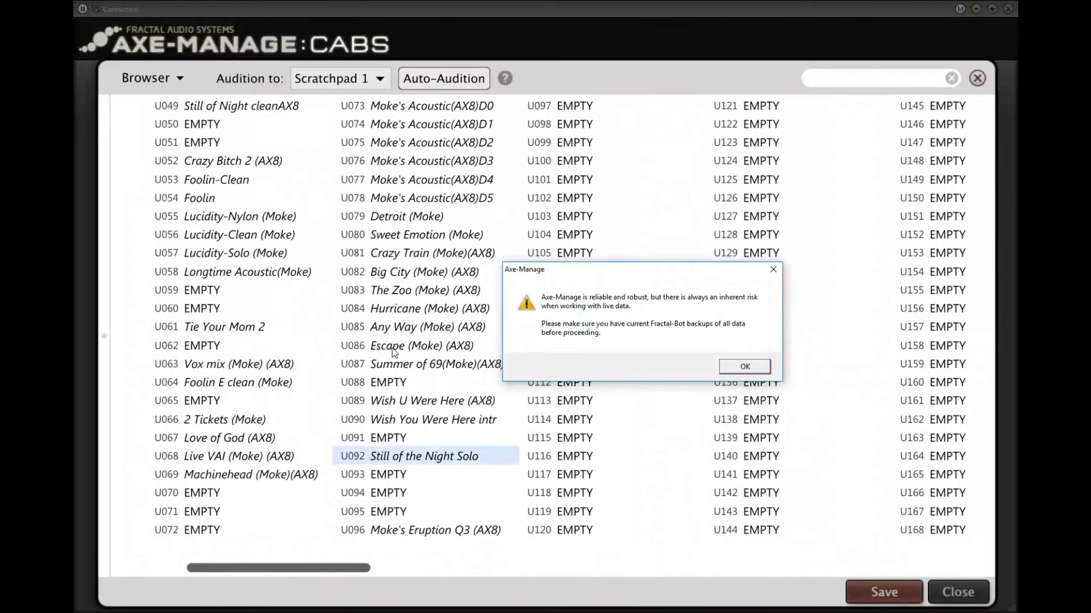
pyautogui.click(750, 367)
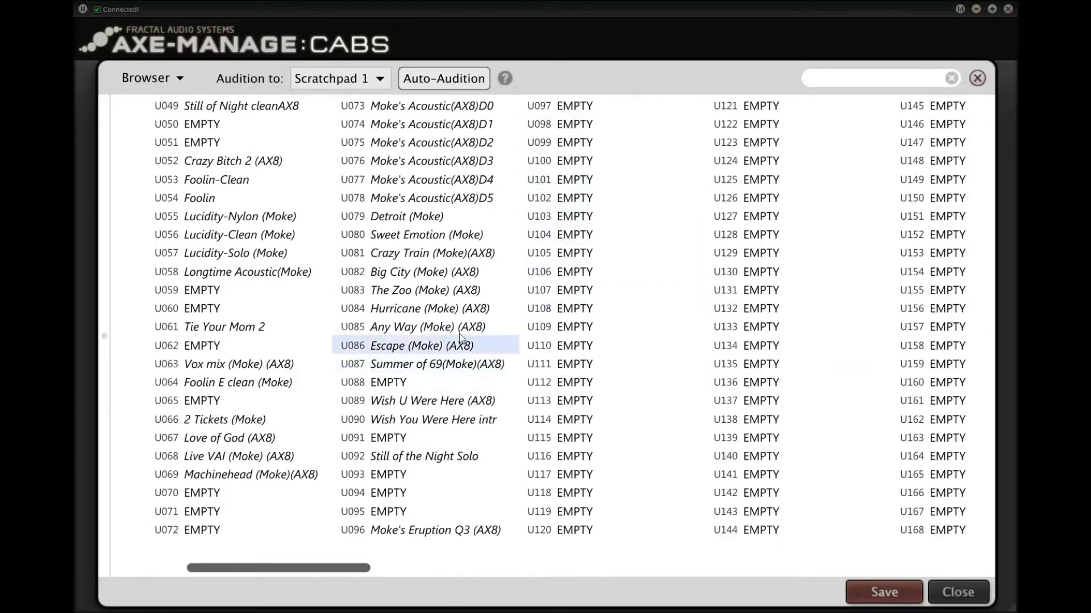
# - Replace the cab in slot U086 with U086_Escape (Moke) 'AX8' from the extracted IR - (Moke's Escape 'AX8') folder, and close the file window
pyautogui.rightClick(396, 349)
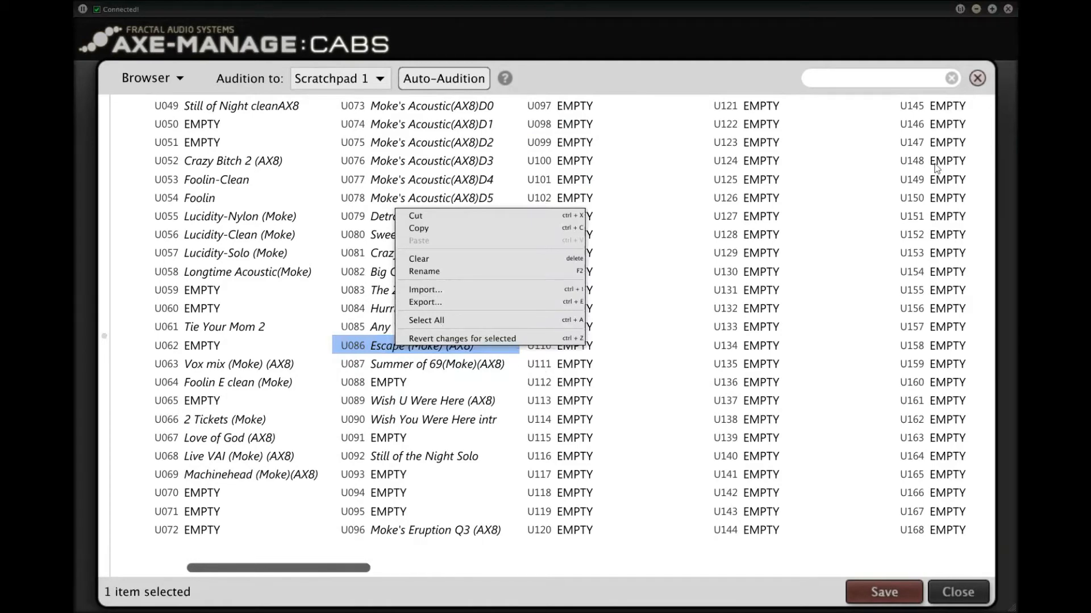
pyautogui.hotkey('alt', 'Tab')
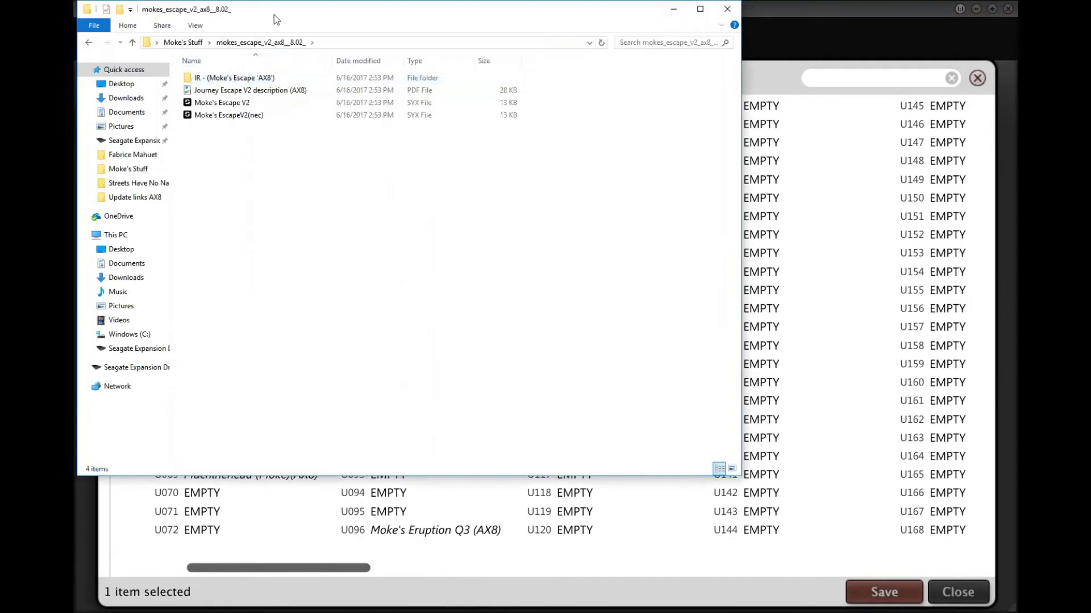
pyautogui.moveTo(303, 19); pyautogui.dragTo(835, 21)
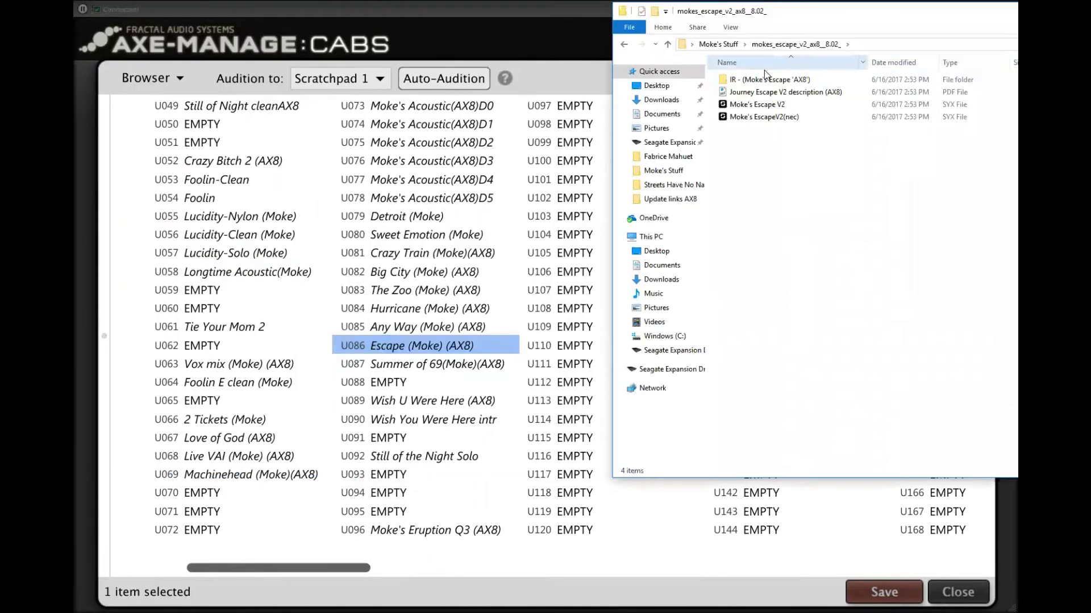
pyautogui.doubleClick(769, 79)
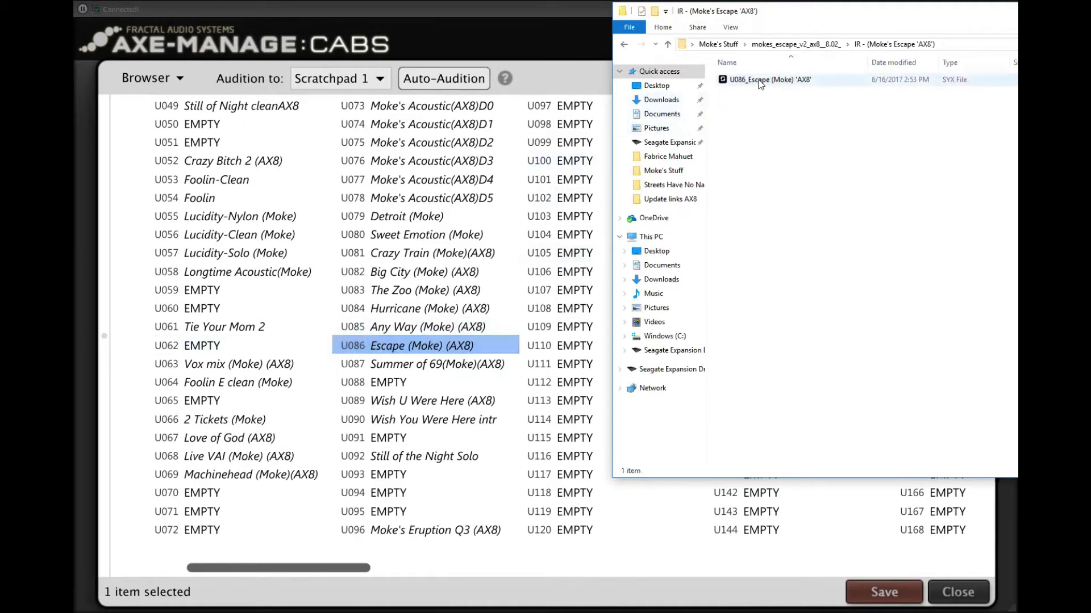
pyautogui.moveTo(759, 79); pyautogui.dragTo(349, 345)
pyautogui.moveTo(875, 16); pyautogui.dragTo(513, 14)
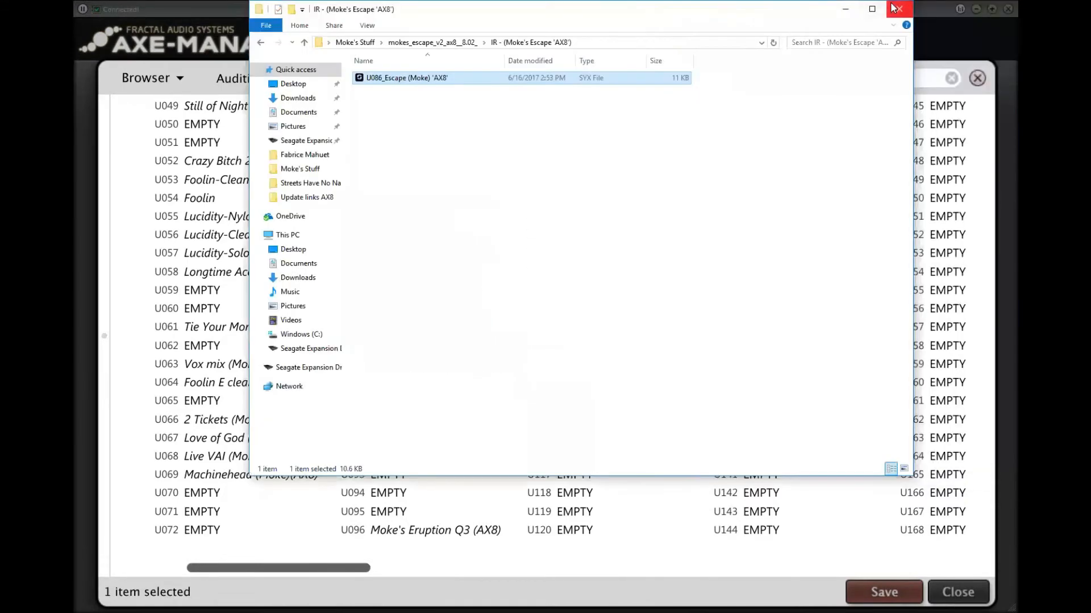
pyautogui.click(895, 10)
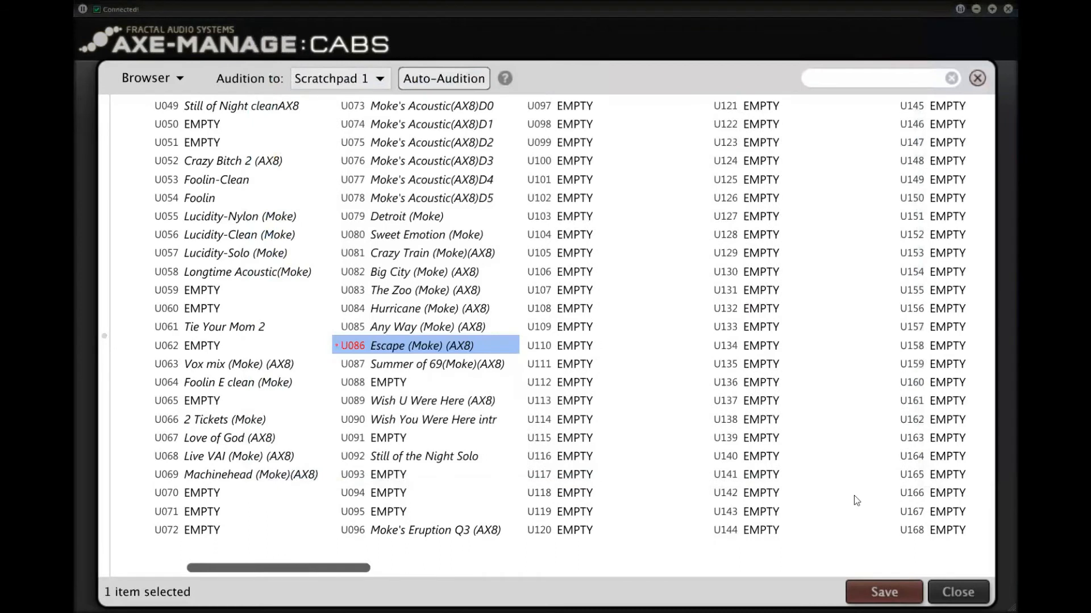
# - Save the changed cab slot to the AX8, accepting the data-loss warning, and close the cab manager
pyautogui.click(887, 595)
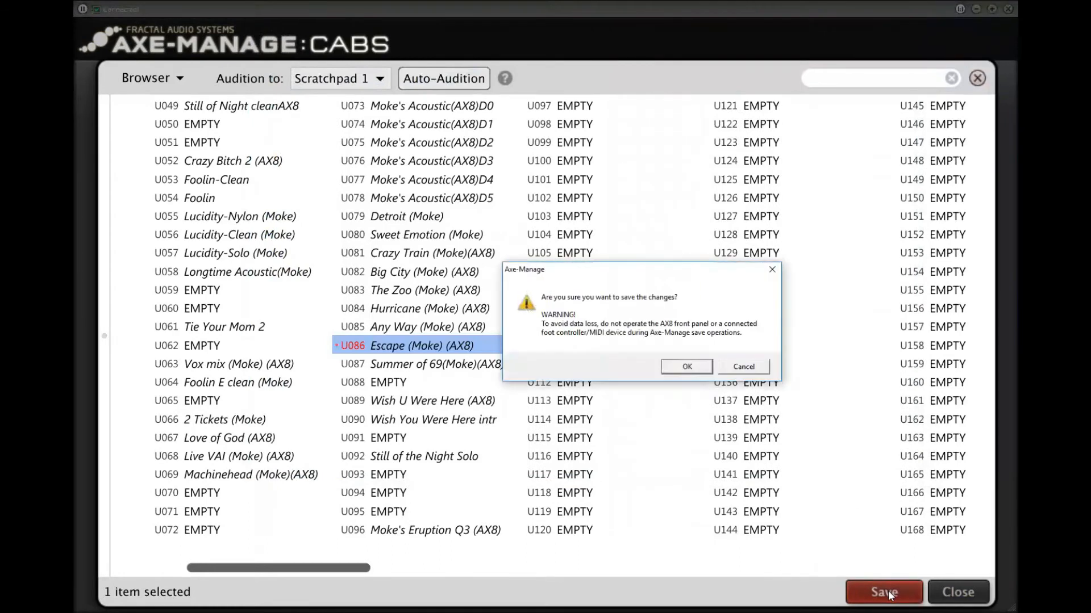
pyautogui.click(692, 367)
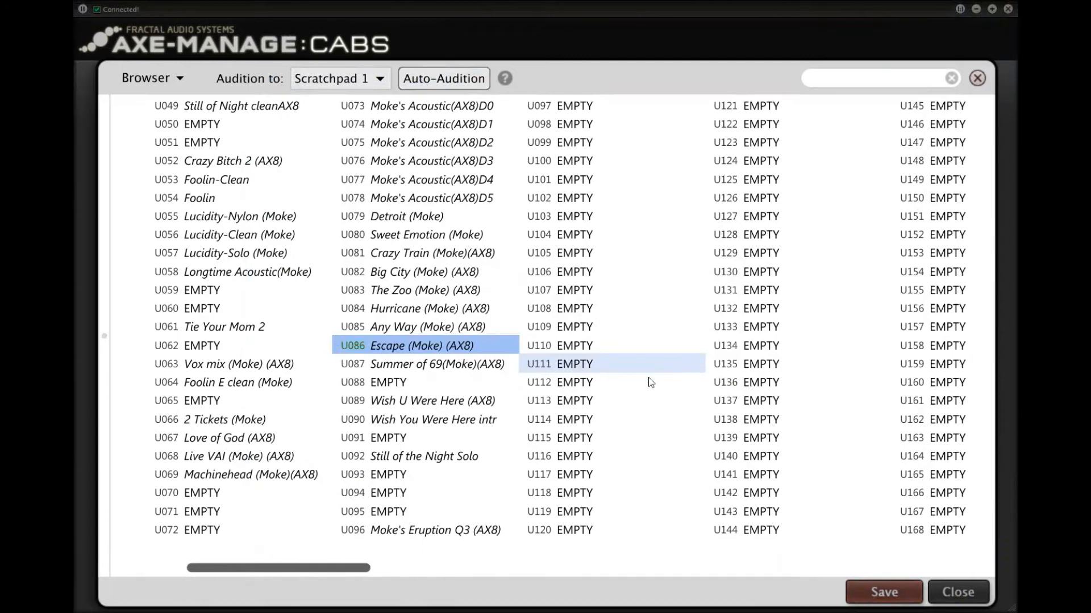
pyautogui.click(952, 593)
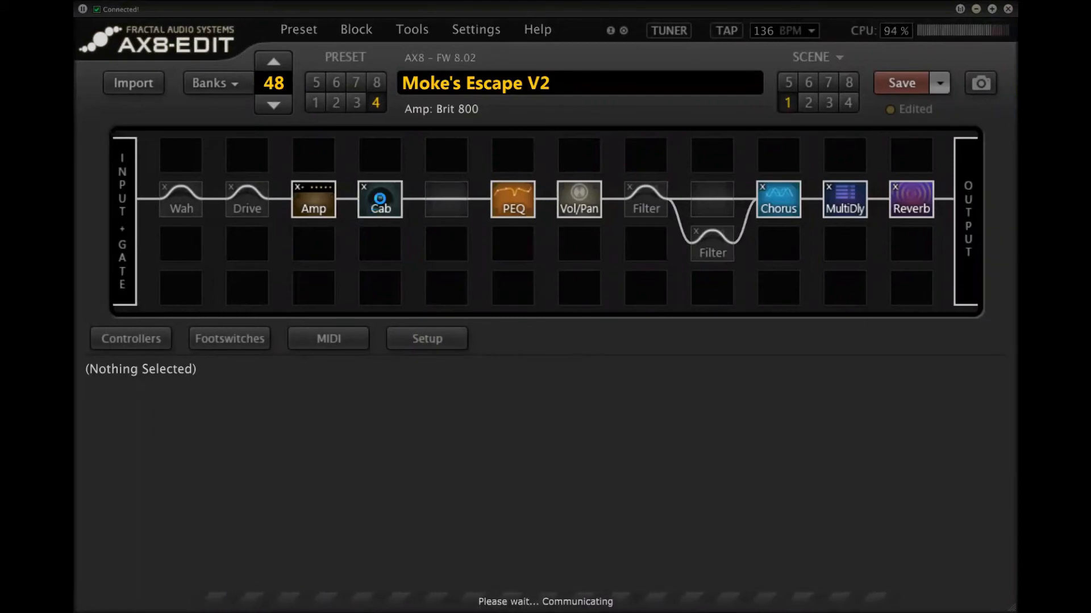
# - Show the Cab block's settings and assign the empty user cab U105 to it
pyautogui.click(381, 203)
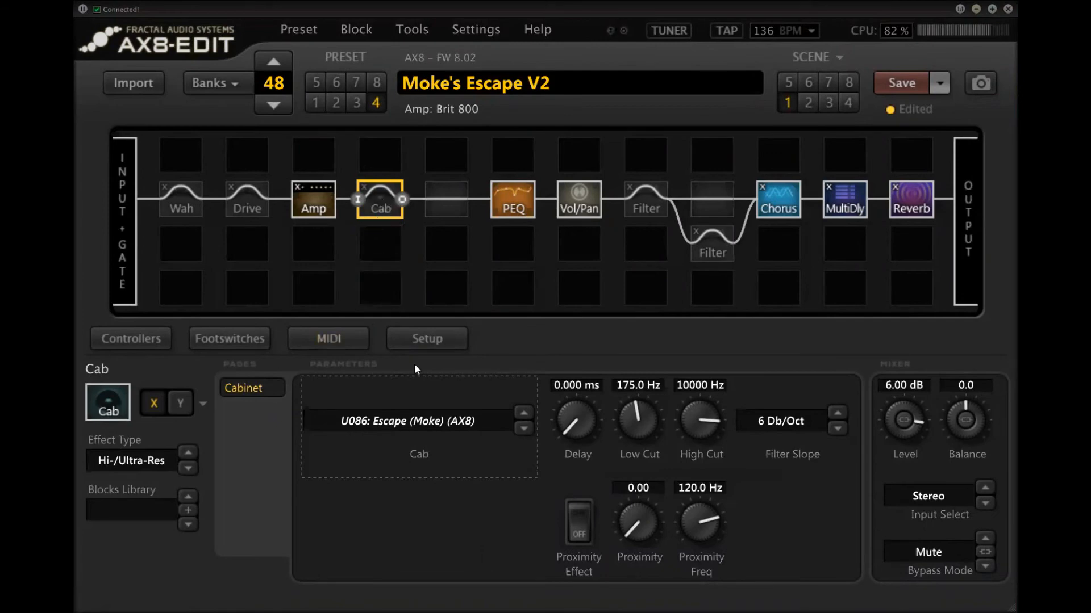
pyautogui.click(404, 425)
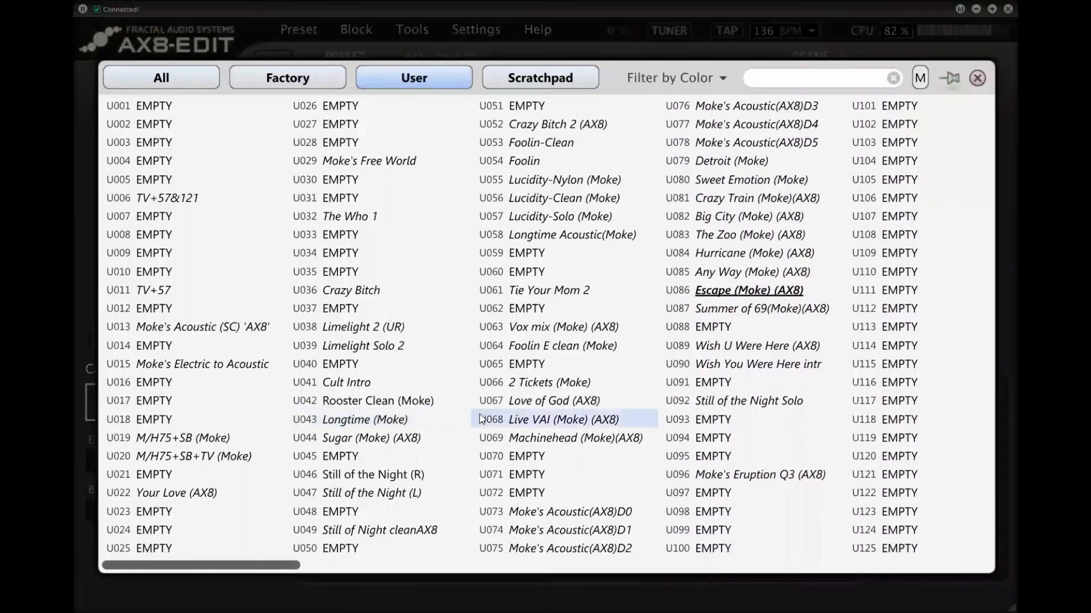
pyautogui.scroll(-2, 625, 307)
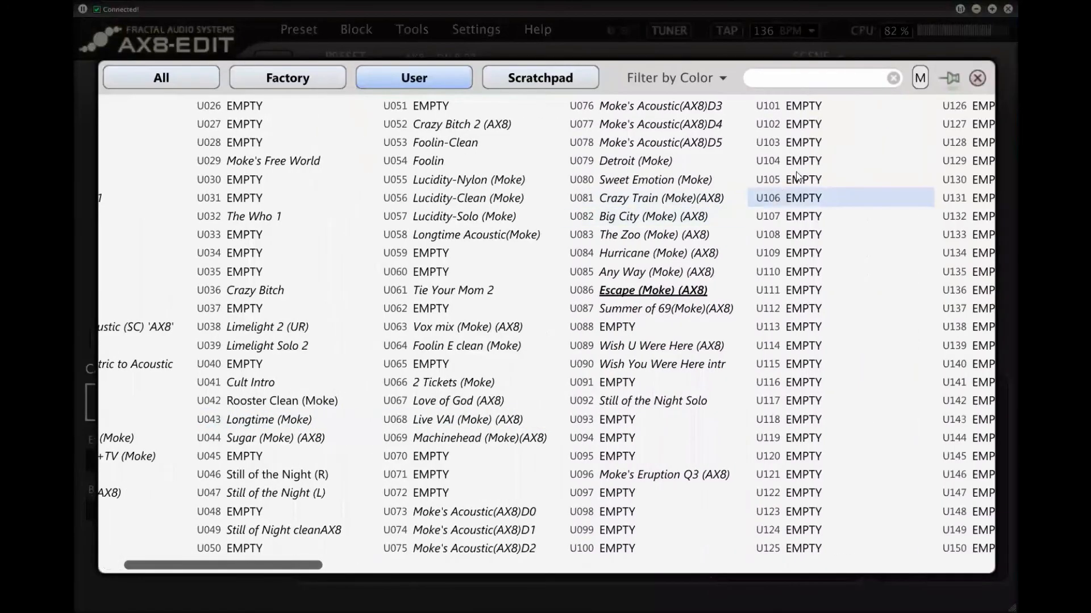
pyautogui.click(798, 180)
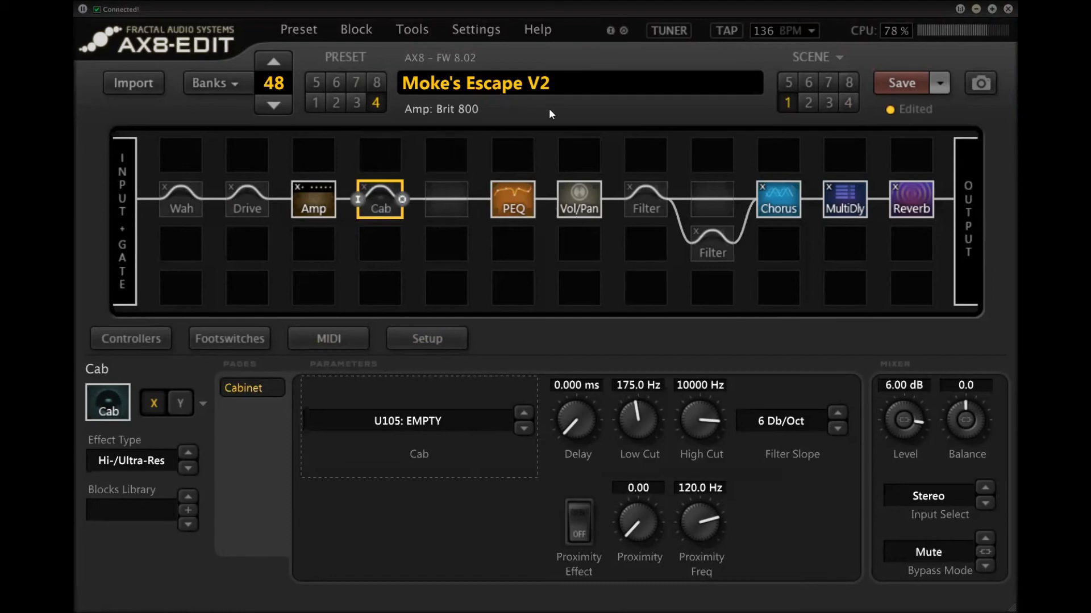
# - Reopen the Cab block's user cab list and choose U086: Escape (Moke) (AX8)
pyautogui.click(419, 425)
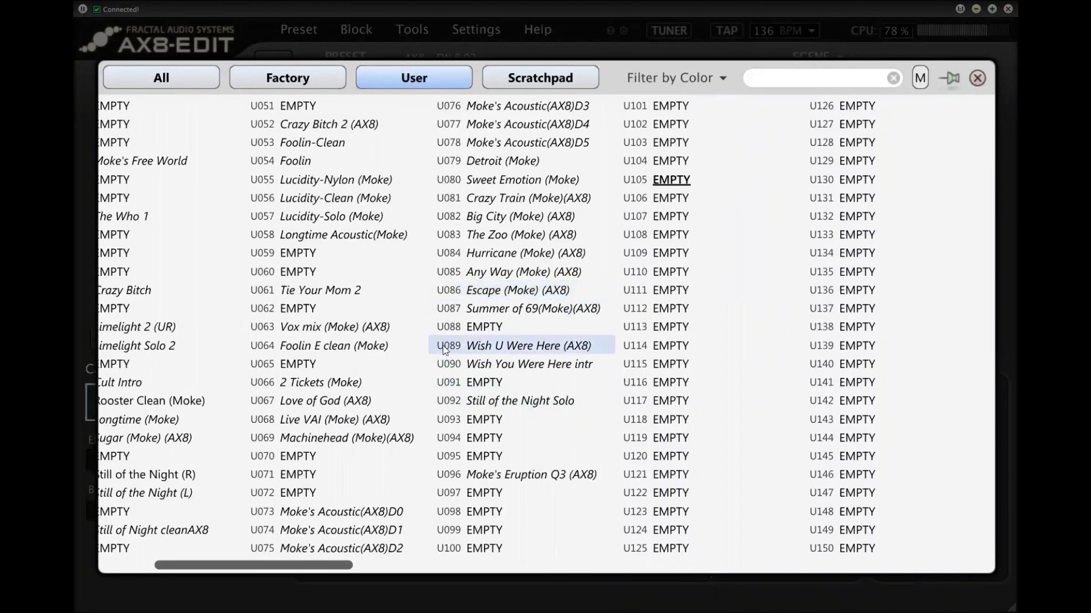
pyautogui.doubleClick(481, 295)
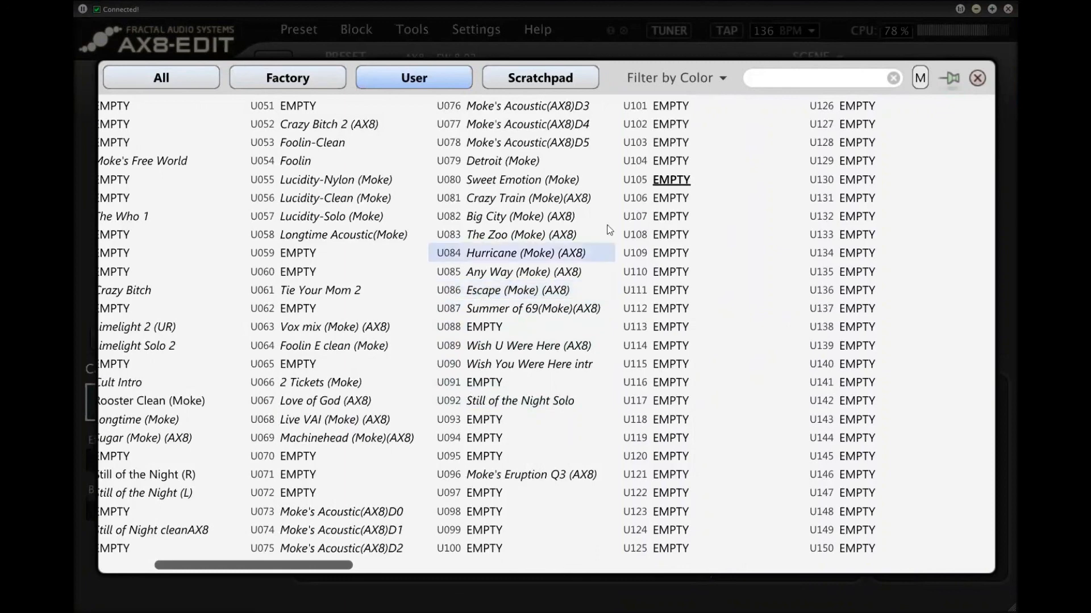